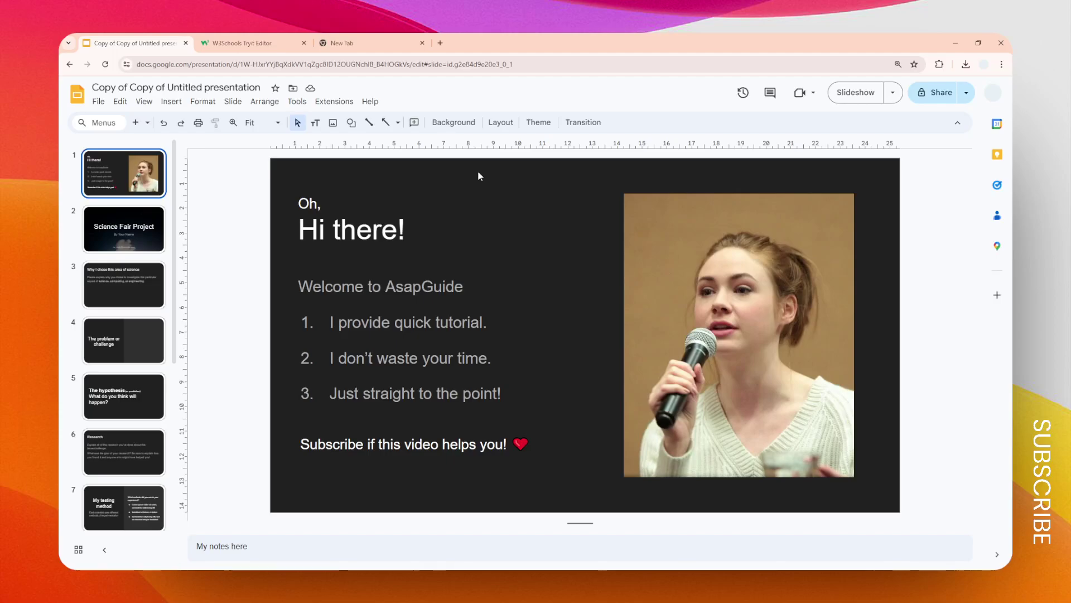
Step: Bring up the line types (Line, Arrow, Curve) from Insert and the toolbar line dropdown
{"action": "left_click", "coordinate": [172, 101]}
{"action": "mouse_move", "coordinate": [186, 277]}
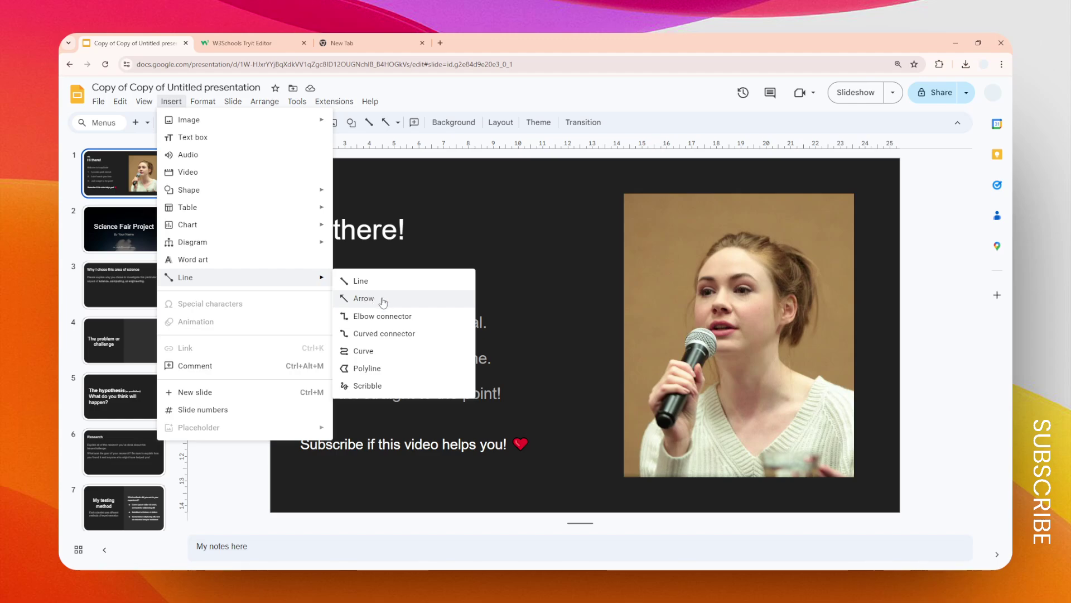
{"action": "left_click", "coordinate": [399, 124]}
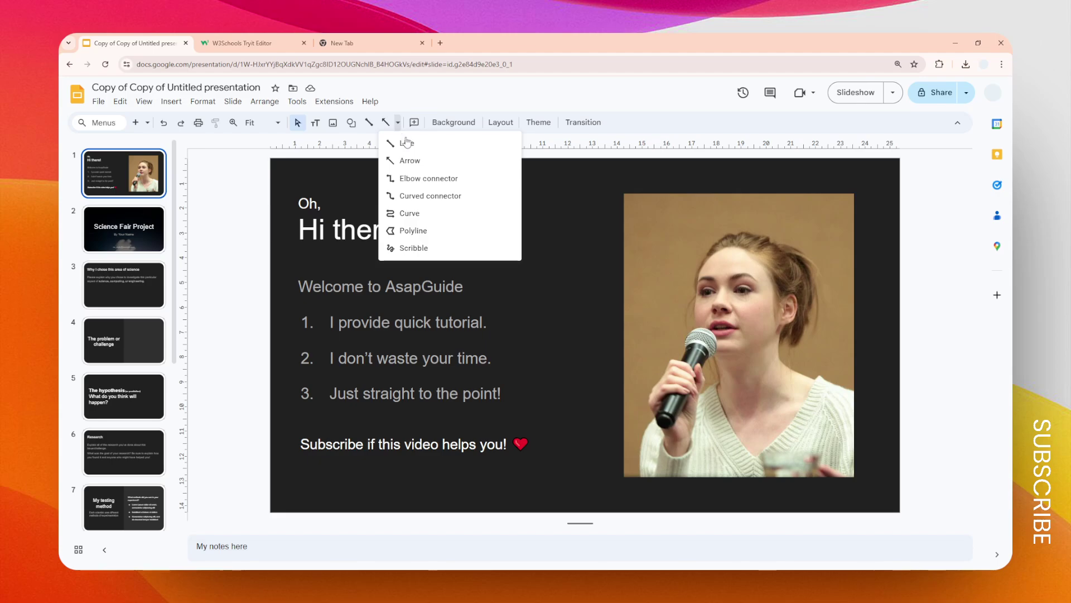
Step: Draw a diagonal arrow from beside the 'Hi there!' heading down toward the photo
{"action": "left_click", "coordinate": [422, 163]}
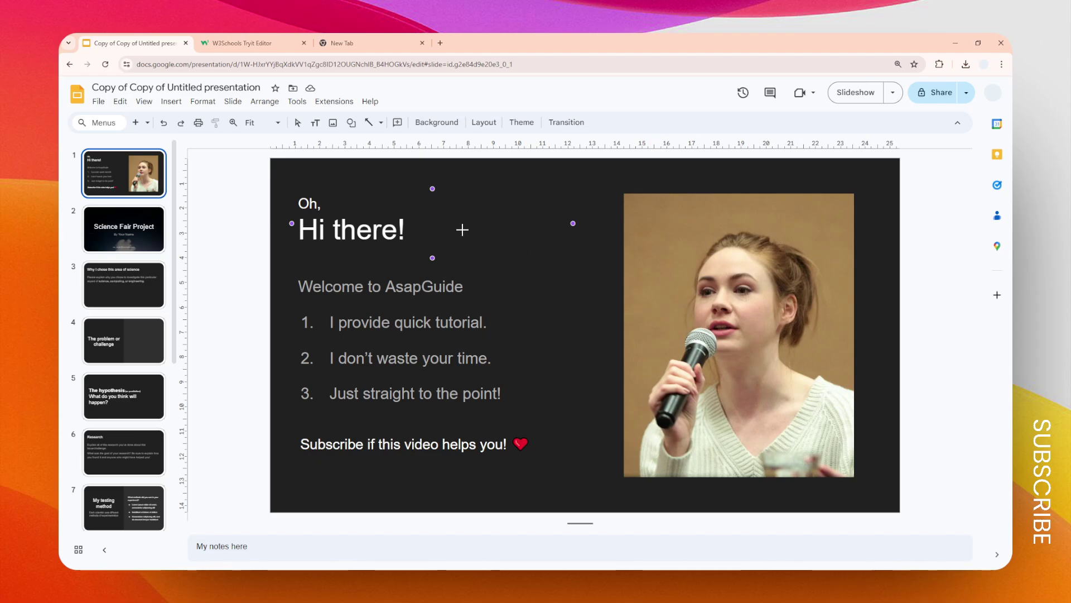
{"action": "left_click_drag", "start_coordinate": [453, 224], "coordinate": [569, 288]}
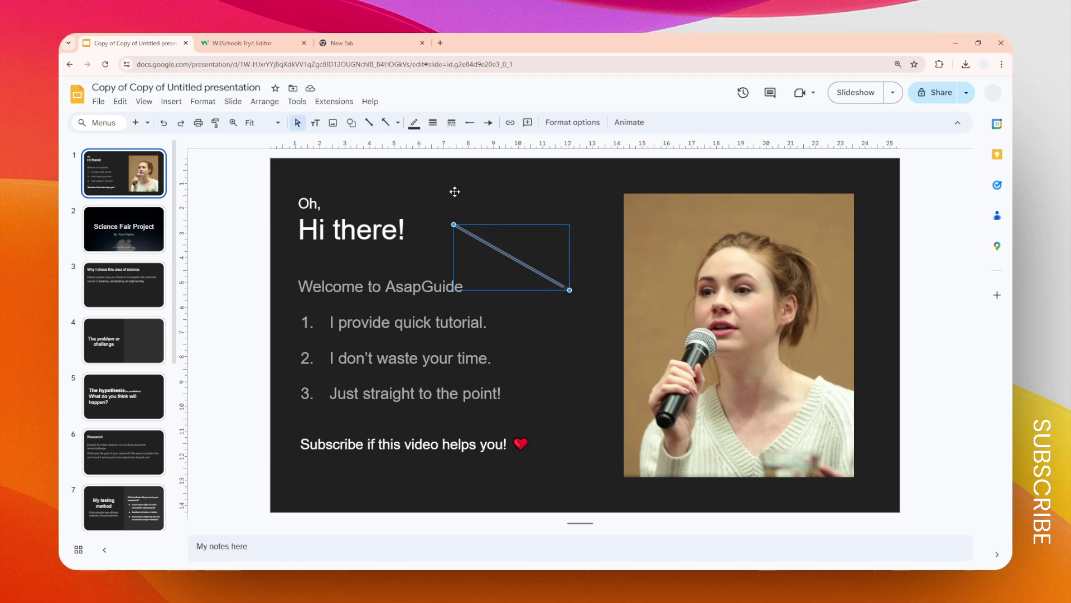
Step: Set the arrow's line weight to a much heavier thickness
{"action": "left_click", "coordinate": [432, 123]}
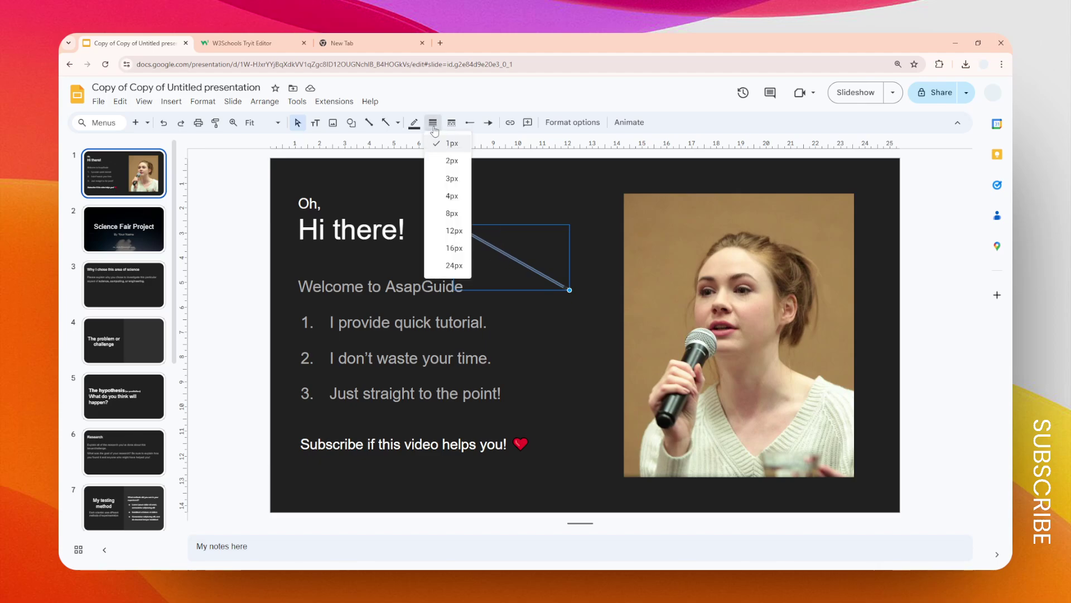
{"action": "left_click", "coordinate": [432, 125]}
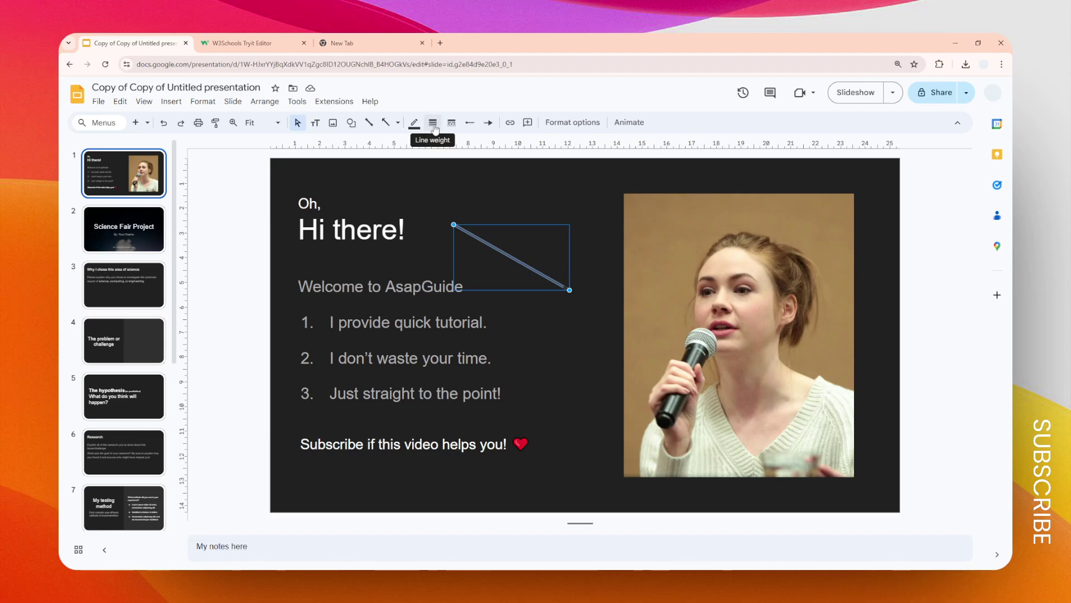
{"action": "left_click", "coordinate": [434, 128]}
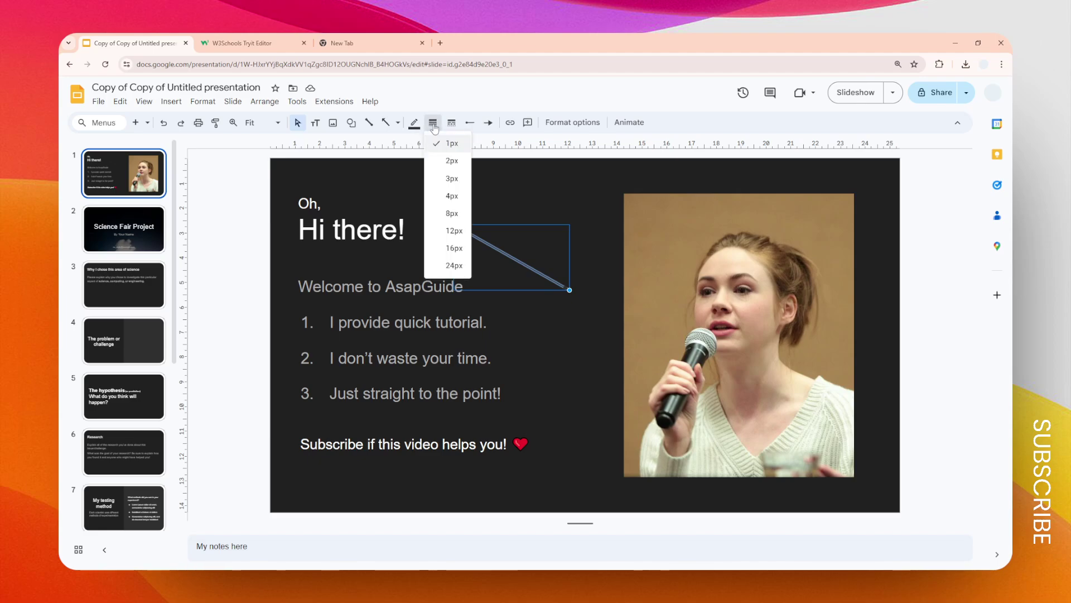
{"action": "left_click", "coordinate": [451, 214]}
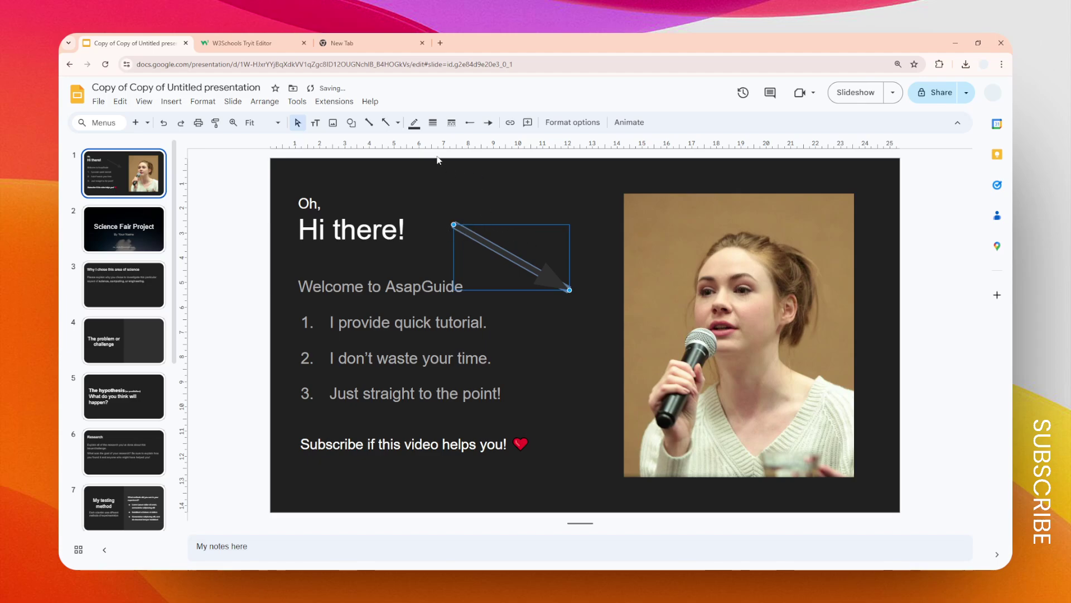
Step: Colour the arrow red and nudge it slightly right and down
{"action": "left_click", "coordinate": [414, 123]}
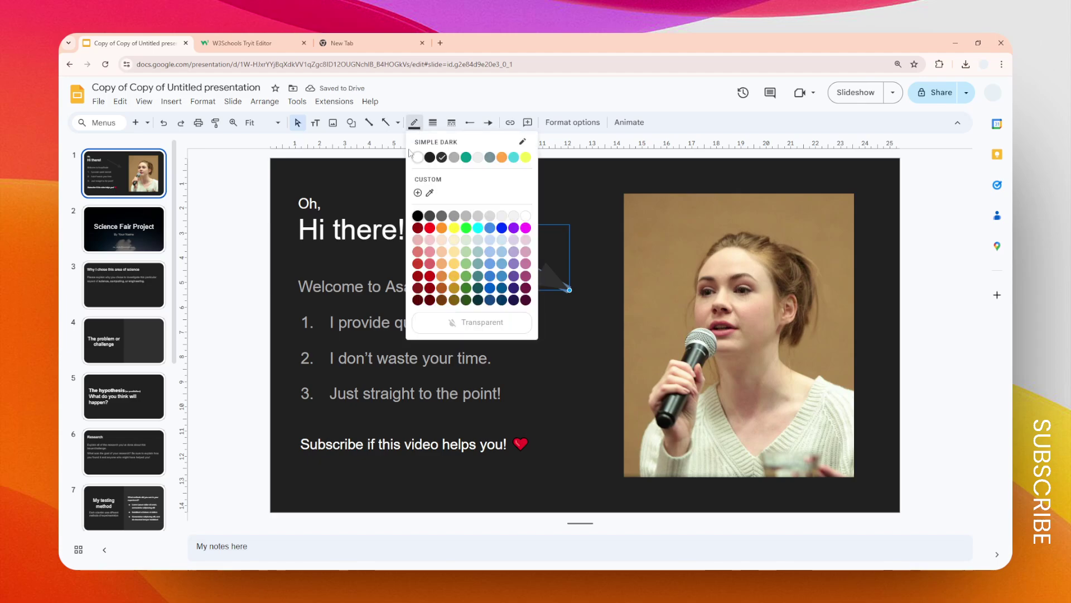
{"action": "left_click", "coordinate": [431, 228]}
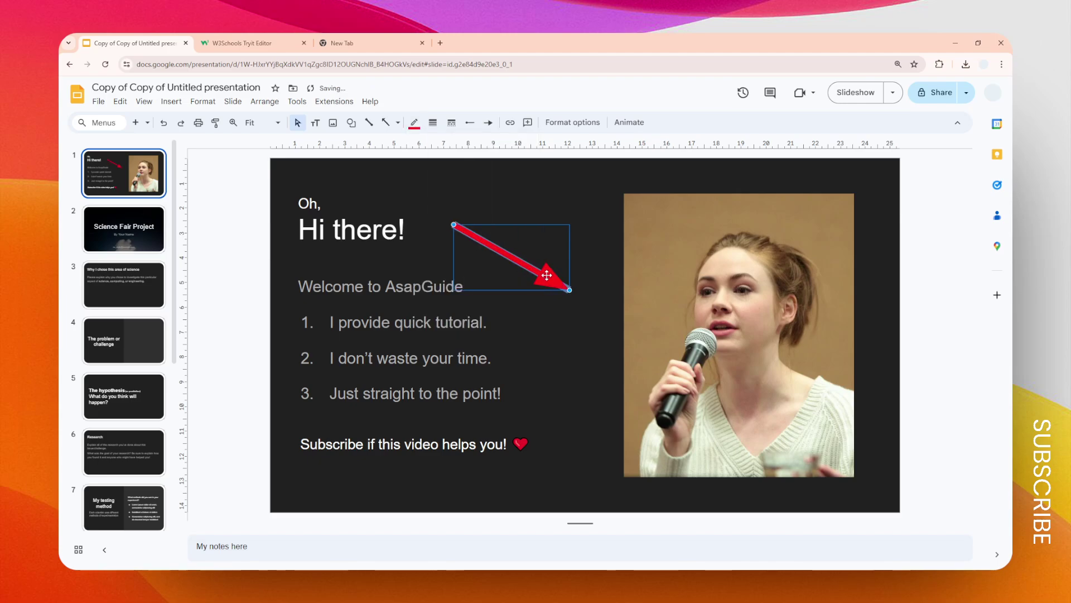
{"action": "left_click_drag", "start_coordinate": [568, 285], "coordinate": [568, 286]}
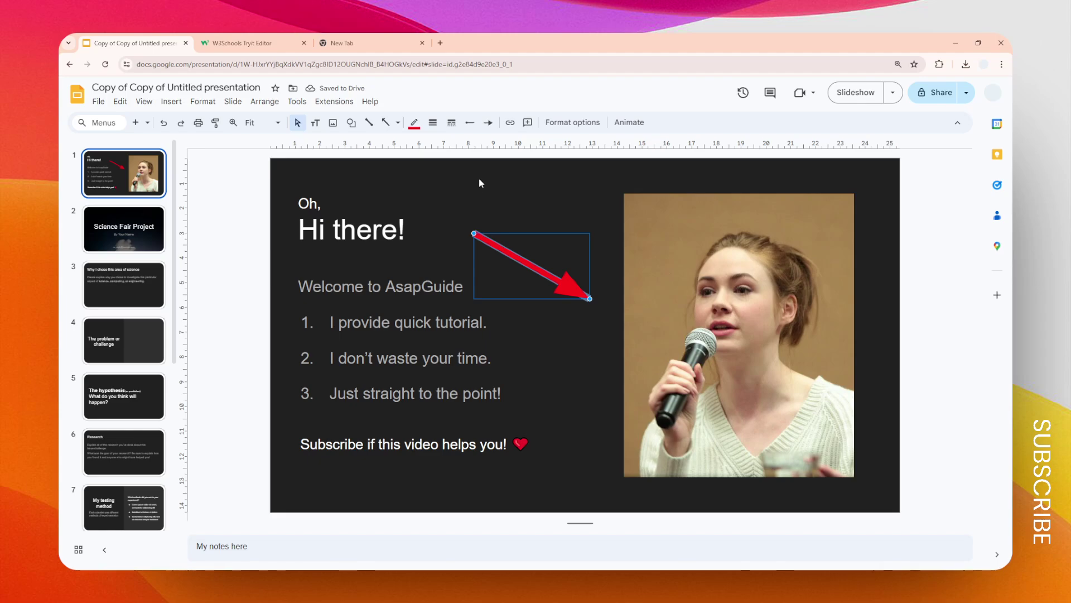
Step: Try other line-end arrowheads, including a hollow triangle, then head back toward the filled triangle
{"action": "left_click", "coordinate": [488, 122]}
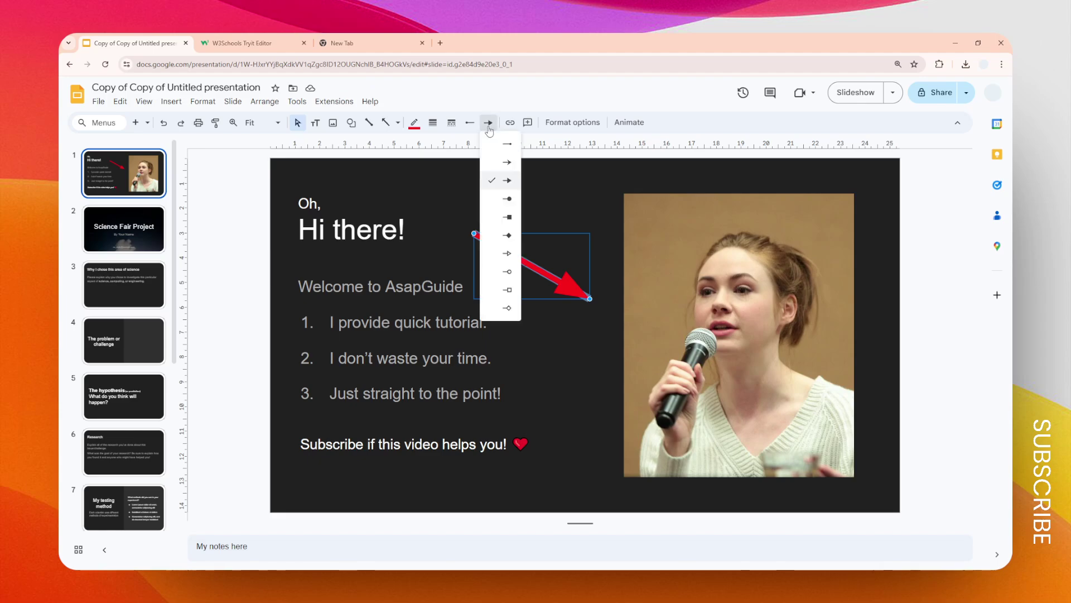
{"action": "left_click", "coordinate": [506, 162]}
{"action": "left_click", "coordinate": [488, 123]}
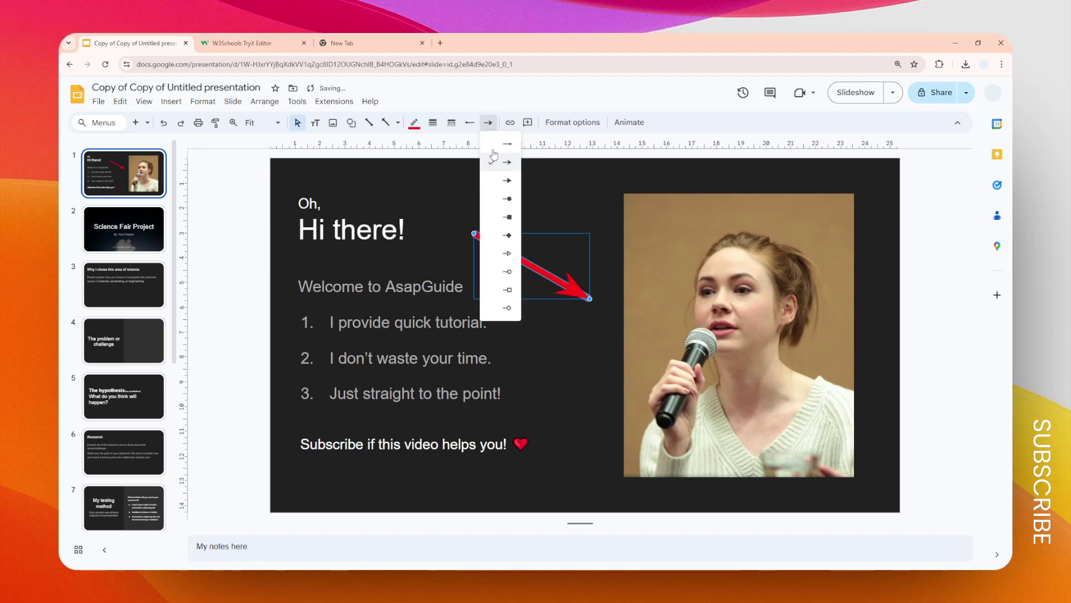
{"action": "left_click", "coordinate": [507, 249]}
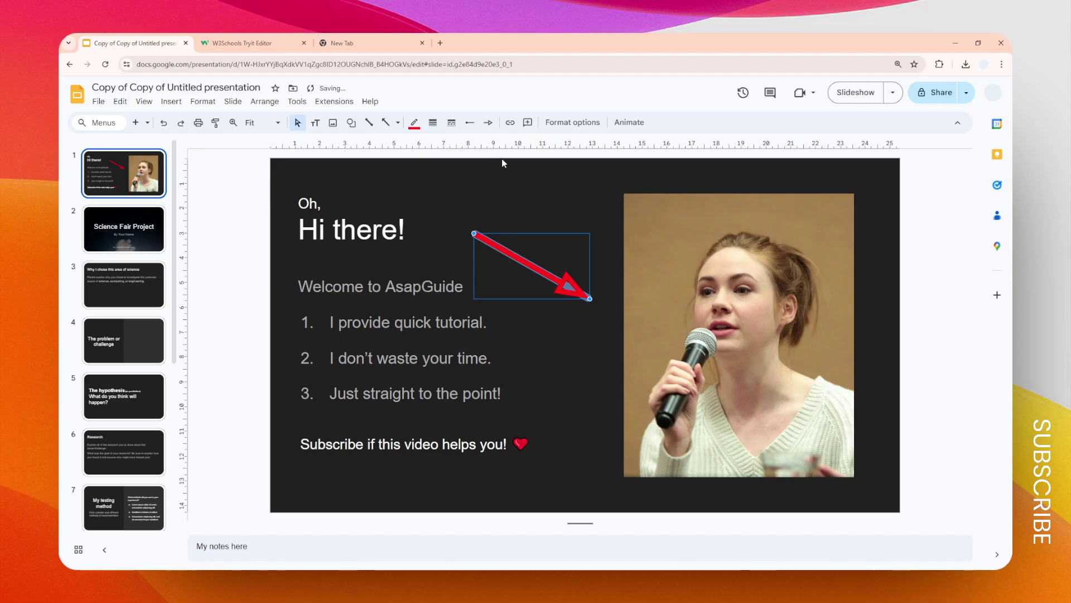
{"action": "left_click", "coordinate": [488, 122]}
Step: Keep the filled end arrowhead and give the line start a filled arrowhead after trying a round dot
{"action": "left_click", "coordinate": [505, 179]}
{"action": "left_click", "coordinate": [471, 122]}
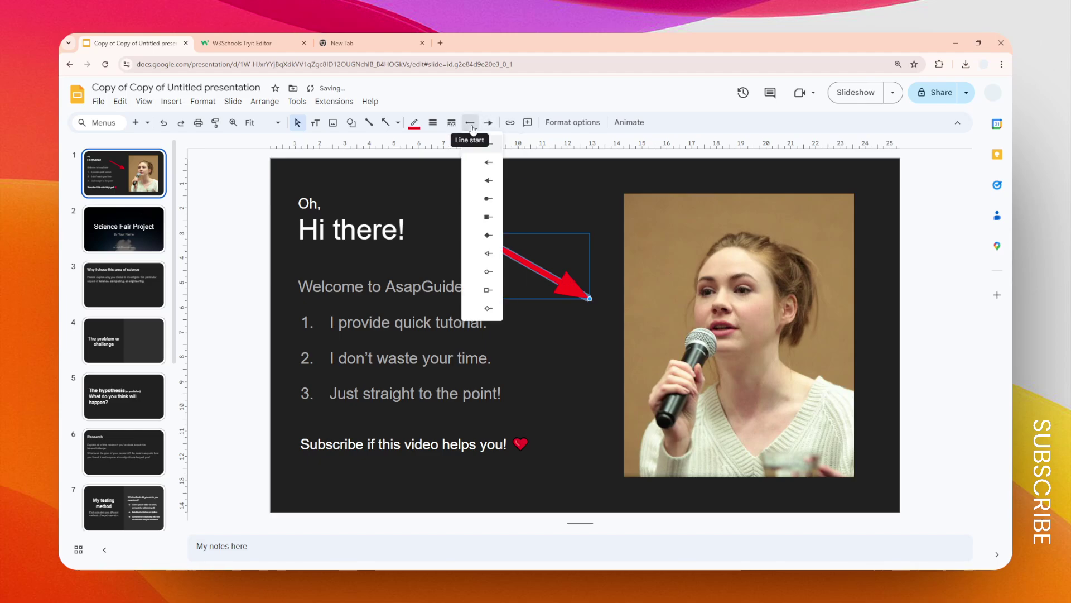
{"action": "left_click", "coordinate": [484, 208]}
{"action": "left_click", "coordinate": [462, 126]}
{"action": "left_click", "coordinate": [484, 181]}
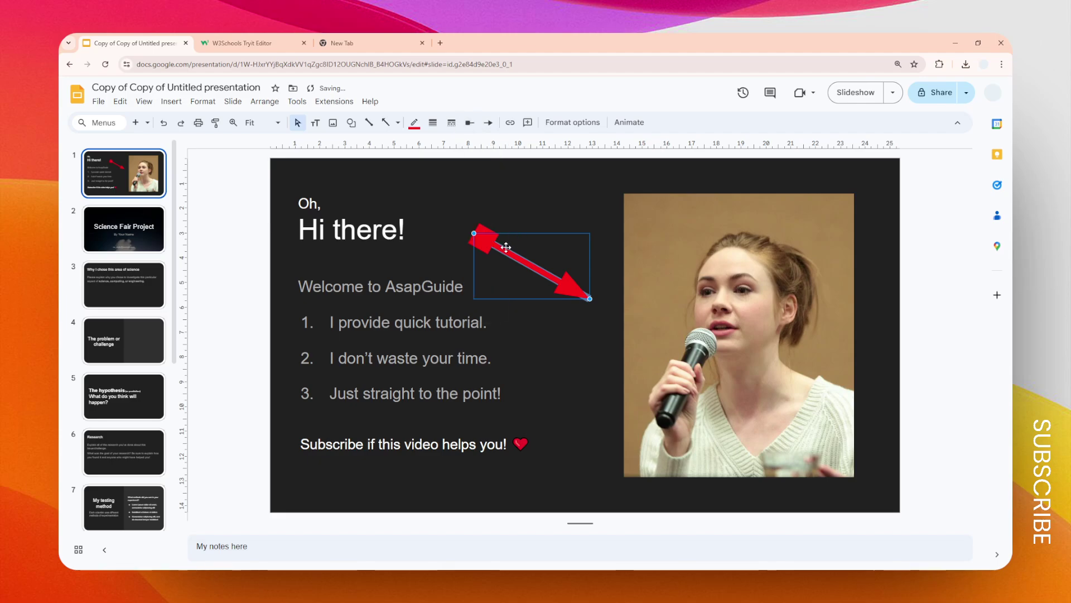
Step: Reselect the arrow and drag its starting end lower and left for a shallower slant
{"action": "left_click", "coordinate": [541, 272]}
{"action": "left_click", "coordinate": [515, 253], "text": "shift"}
{"action": "left_click", "coordinate": [490, 238]}
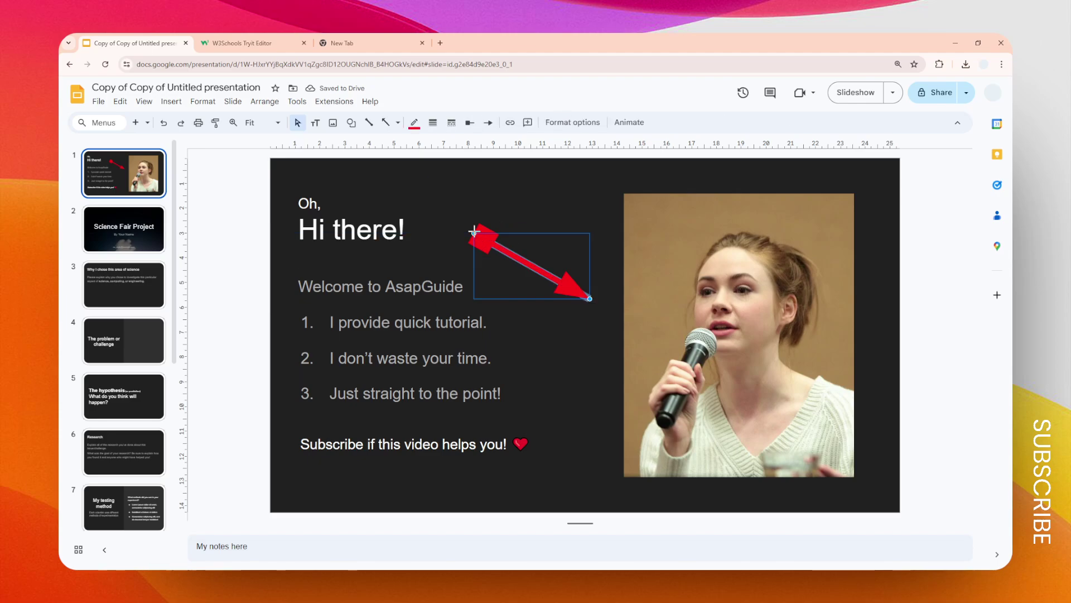
{"action": "left_click_drag", "start_coordinate": [476, 233], "coordinate": [461, 261]}
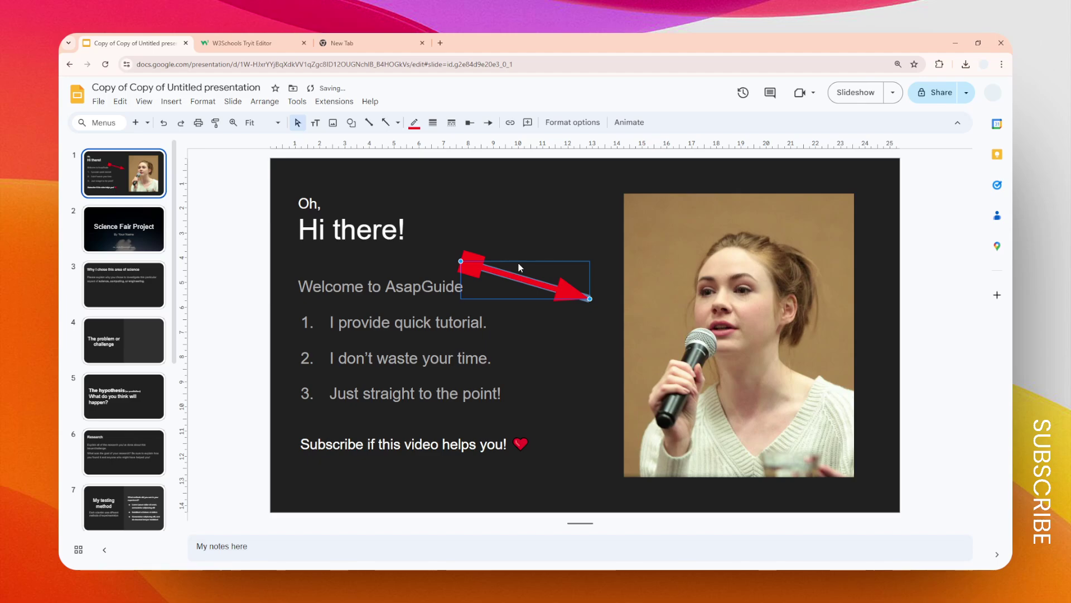